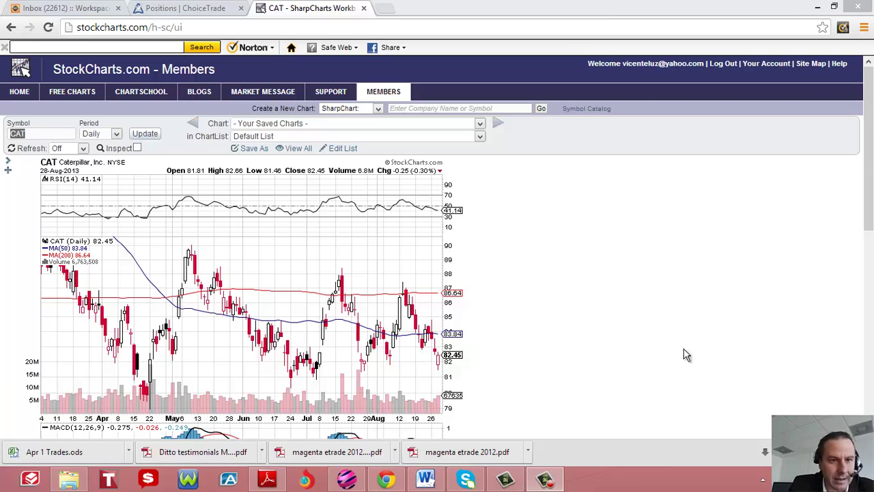
Step: Draw a CAT pennant: a rising support line, a falling upper line and the swings inside
click(197, 8)
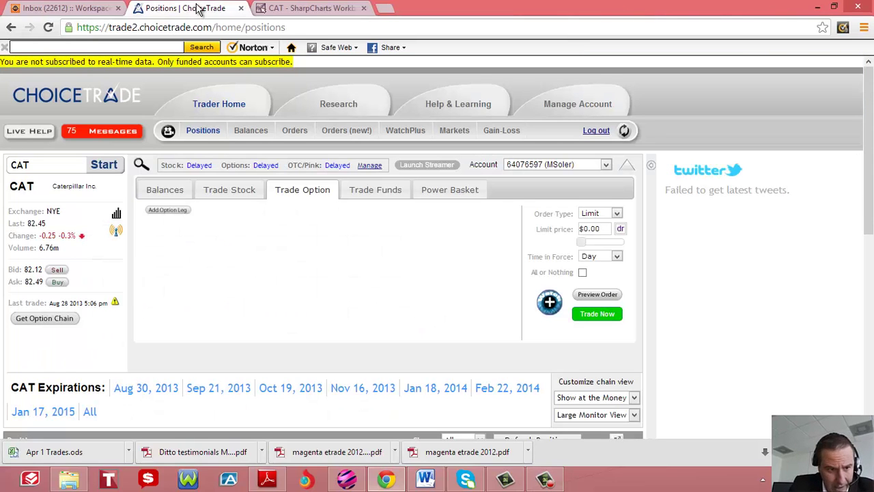
click(311, 8)
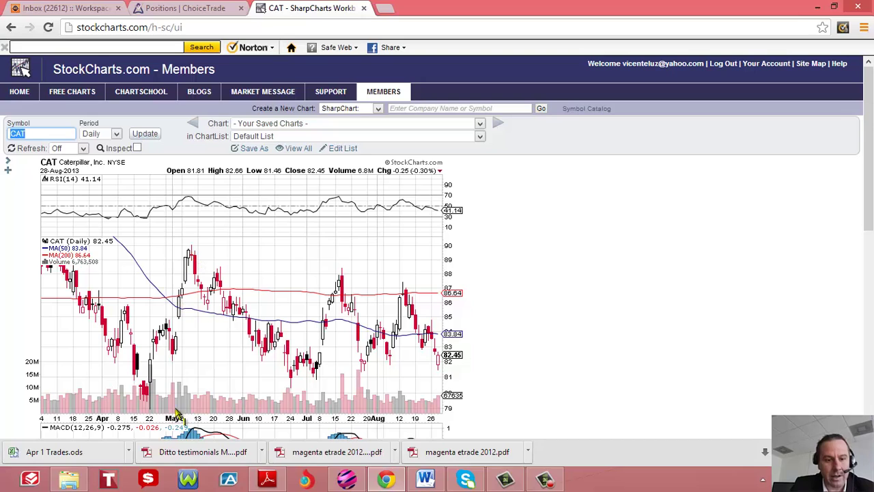
mouse_move(149, 408)
mouse_down()
mouse_move(209, 409)
mouse_move(457, 368)
mouse_up()
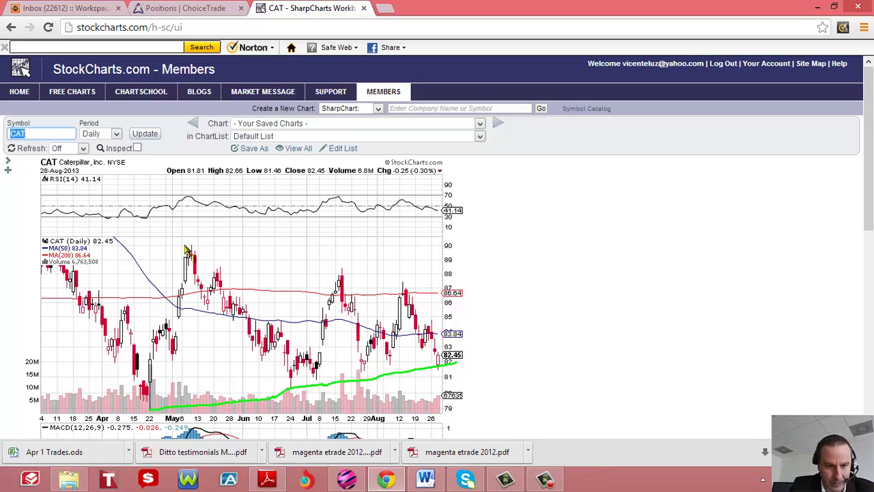
drag(184, 245, 481, 298)
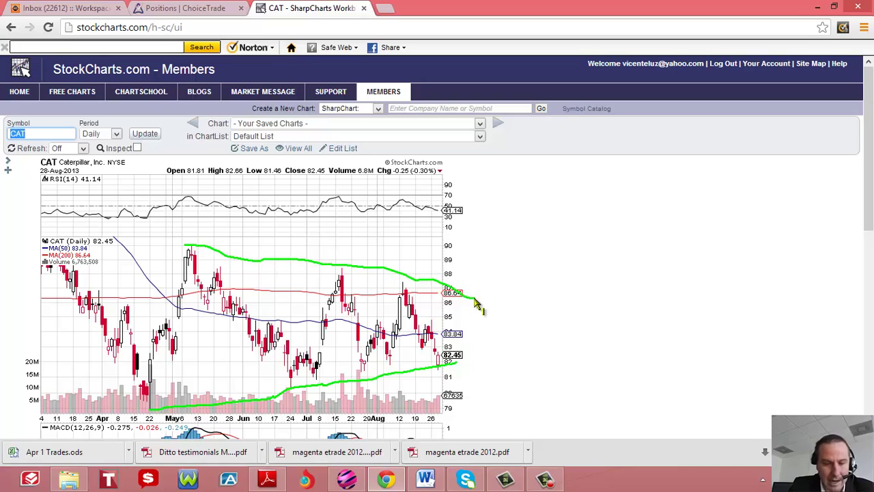
mouse_move(153, 407)
mouse_down()
mouse_move(190, 254)
mouse_move(250, 335)
mouse_move(308, 390)
mouse_move(336, 298)
mouse_move(347, 301)
mouse_move(372, 367)
mouse_move(395, 286)
mouse_move(431, 369)
mouse_move(452, 312)
mouse_move(459, 348)
mouse_move(473, 319)
mouse_move(459, 369)
mouse_move(509, 350)
mouse_up()
Step: Add upward breakout and downward breakdown arrows to the pennant, then clear the annotations
mouse_move(478, 300)
mouse_down()
mouse_move(509, 314)
mouse_move(497, 308)
mouse_up()
drag(489, 340, 526, 155)
drag(500, 184, 533, 183)
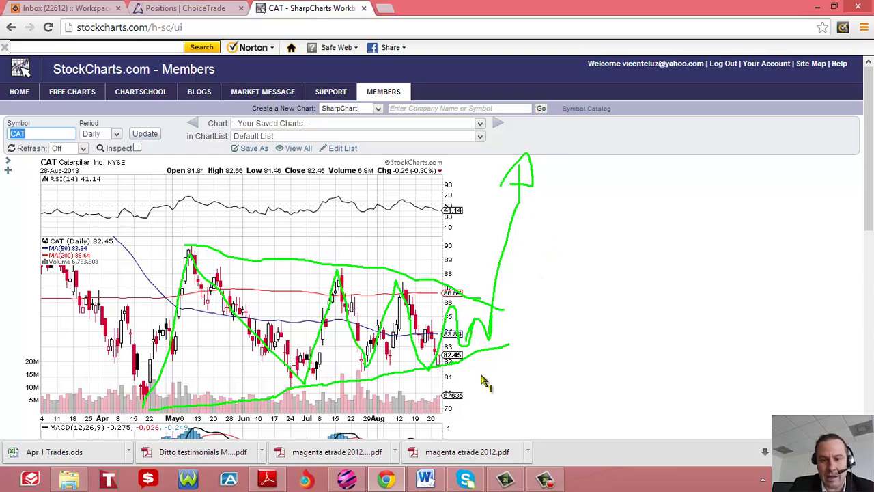
mouse_move(498, 350)
mouse_down()
mouse_move(482, 436)
mouse_move(527, 386)
mouse_up()
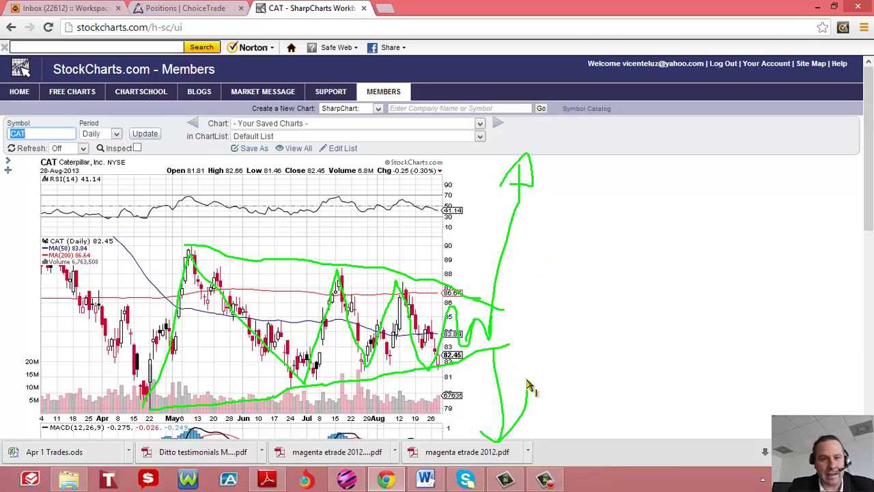
key(Escape)
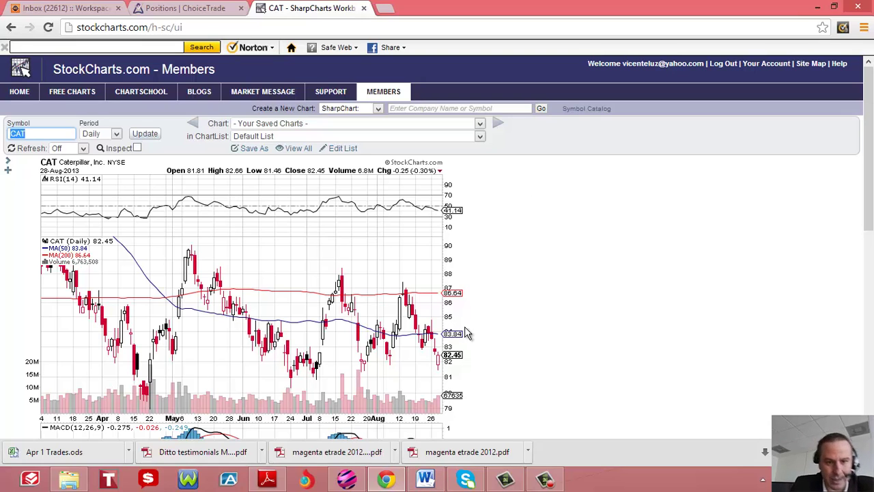
Step: Show the CAT option chain for the Nov 16, 2013 expiration in ChoiceTrade
click(217, 6)
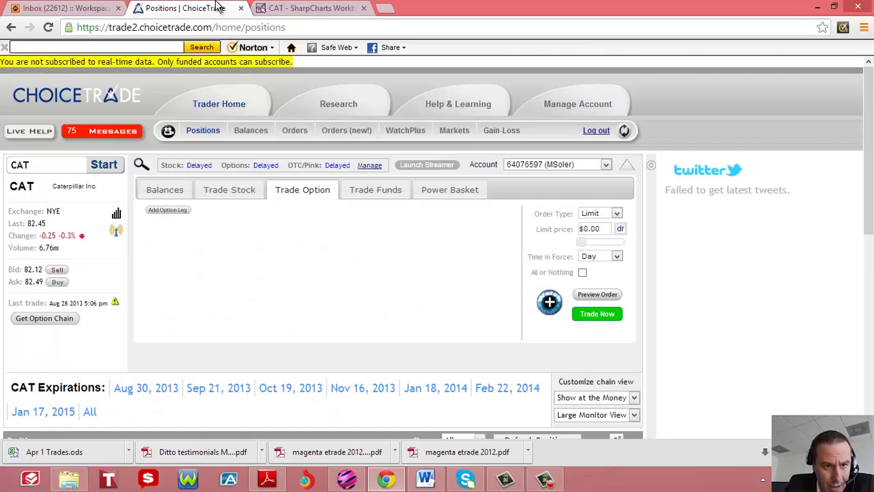
click(363, 389)
drag(871, 141, 872, 230)
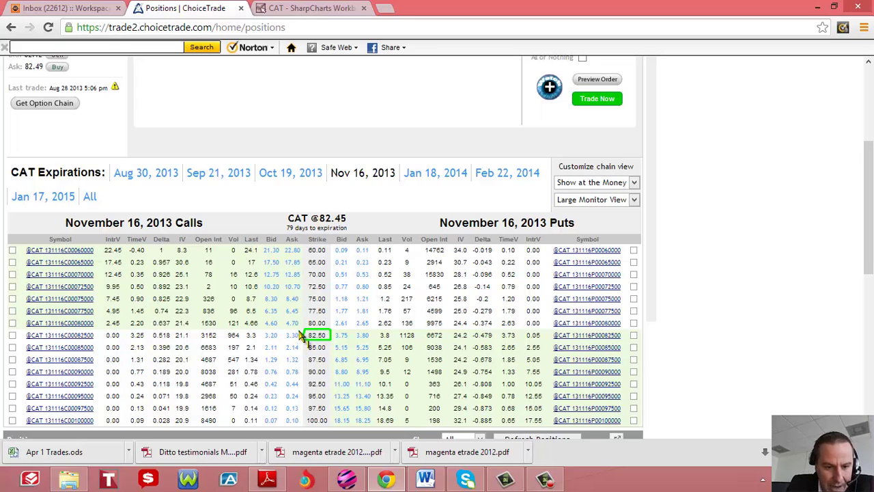
Step: Circle the 82.50 call's 3.30 ask and note 3.30 call and 3.60 put costs
drag(304, 330, 298, 337)
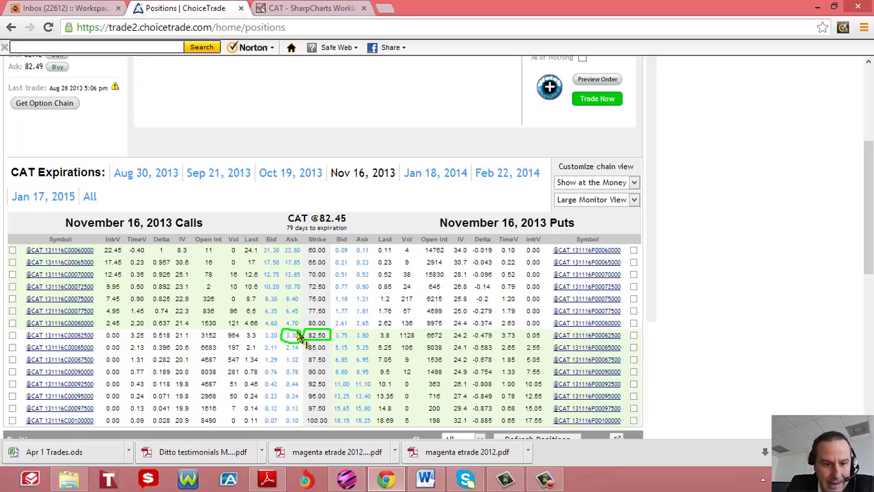
mouse_move(253, 112)
mouse_down()
mouse_move(270, 136)
mouse_move(252, 162)
mouse_up()
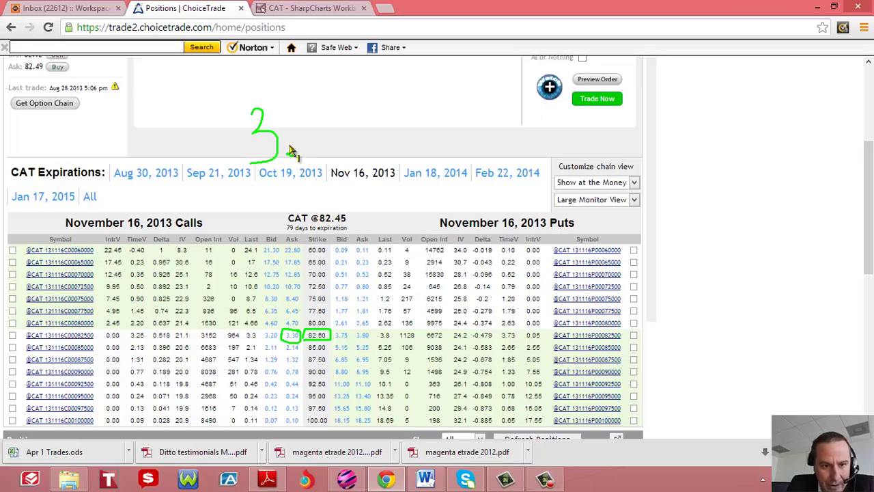
click(291, 154)
mouse_move(298, 121)
mouse_down()
mouse_move(320, 150)
mouse_move(352, 142)
mouse_move(341, 130)
mouse_up()
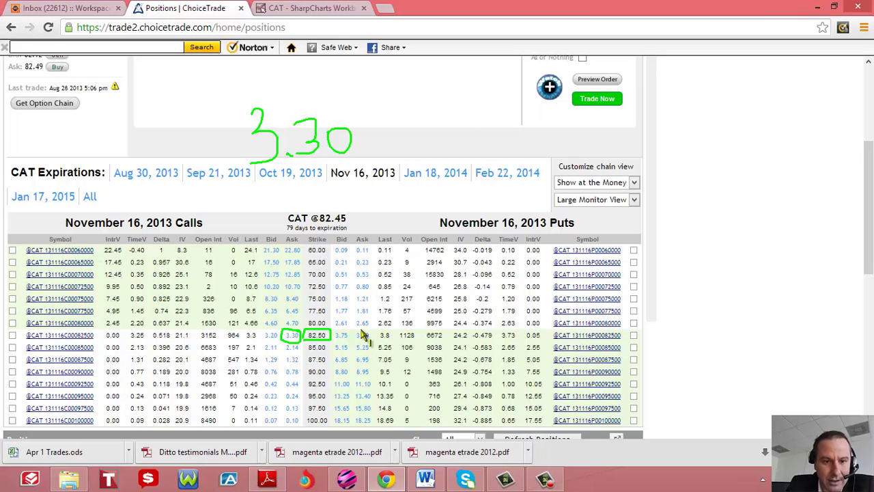
drag(408, 108, 400, 156)
drag(414, 108, 418, 145)
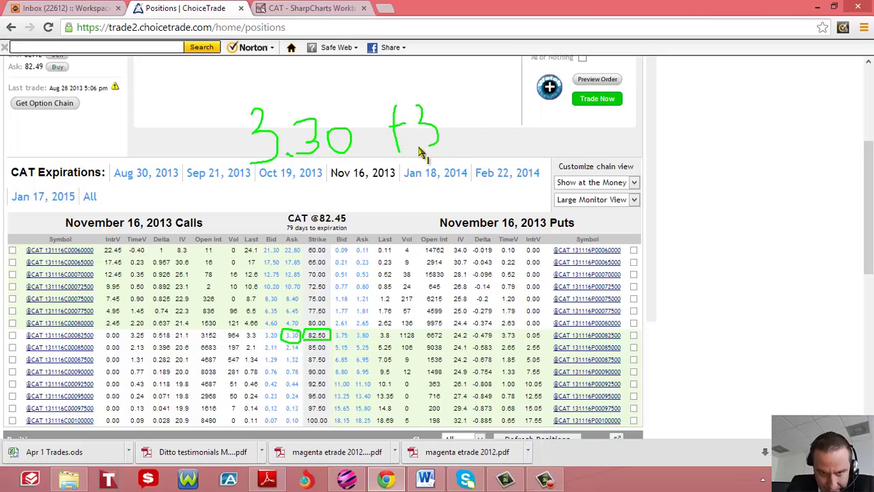
click(450, 139)
mouse_move(472, 109)
mouse_down()
mouse_move(468, 133)
mouse_move(473, 114)
mouse_up()
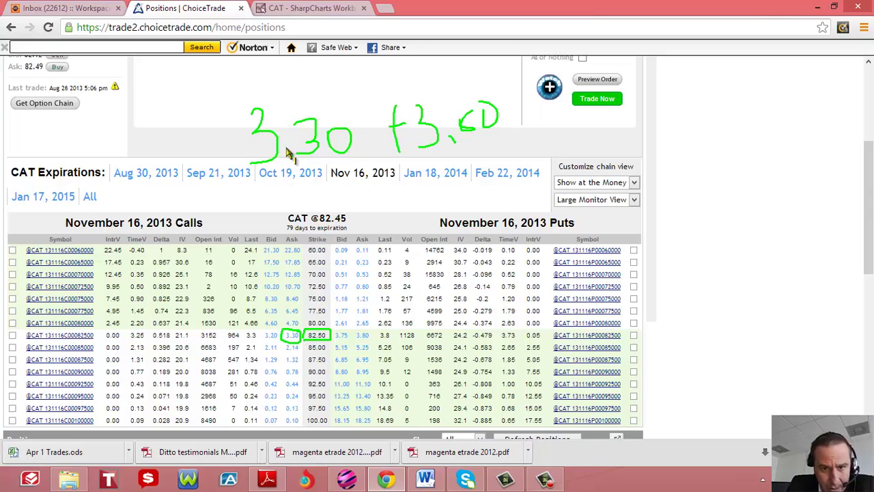
Step: Total the straddle at 7.10, mark the 82.50 strike, then clear the annotations
mouse_move(353, 185)
mouse_down()
mouse_move(377, 183)
mouse_move(373, 213)
mouse_move(404, 213)
mouse_move(415, 198)
mouse_up()
click(397, 210)
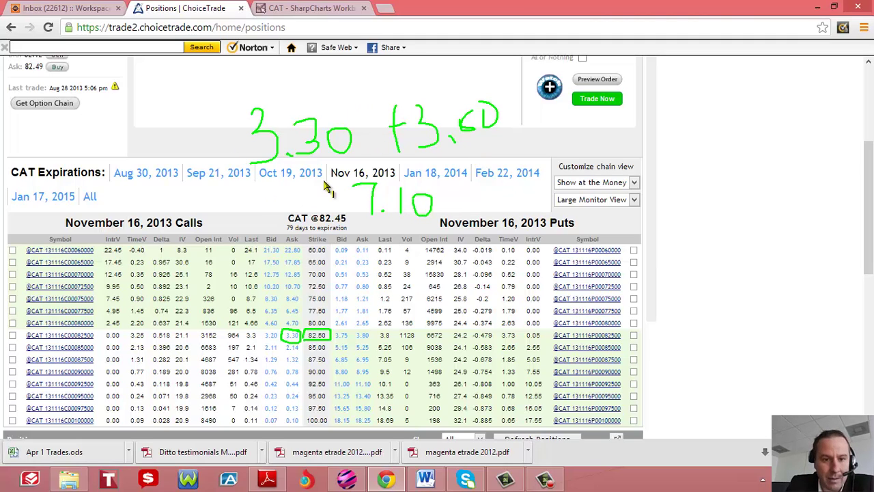
drag(254, 166, 369, 183)
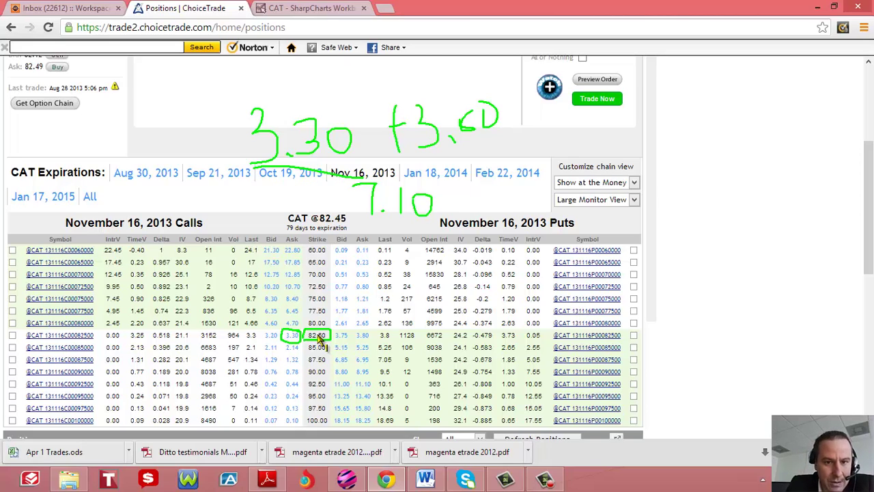
mouse_move(328, 338)
mouse_down()
mouse_move(329, 253)
mouse_move(323, 410)
mouse_move(340, 384)
mouse_up()
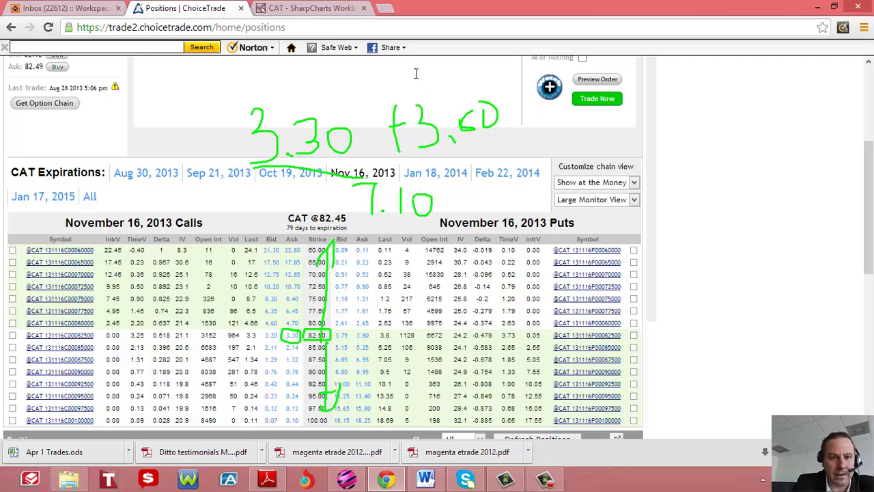
key(Escape)
click(311, 8)
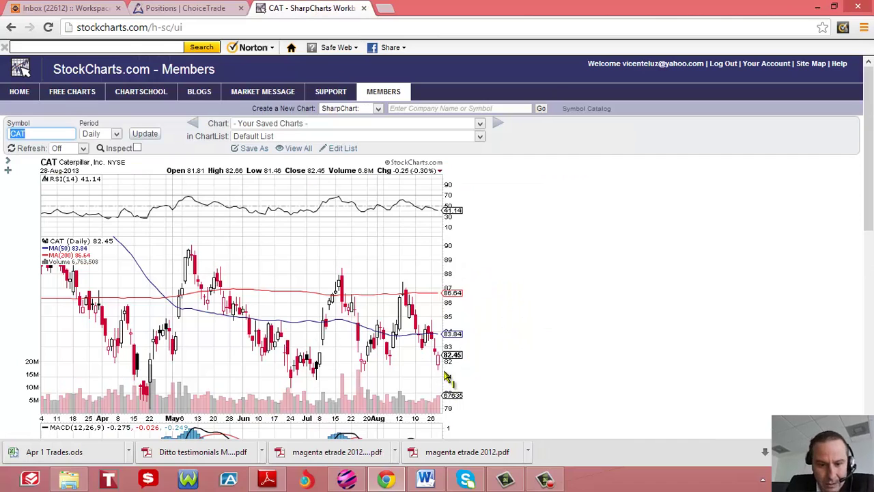
mouse_move(436, 357)
mouse_down()
mouse_move(443, 261)
mouse_move(458, 258)
mouse_up()
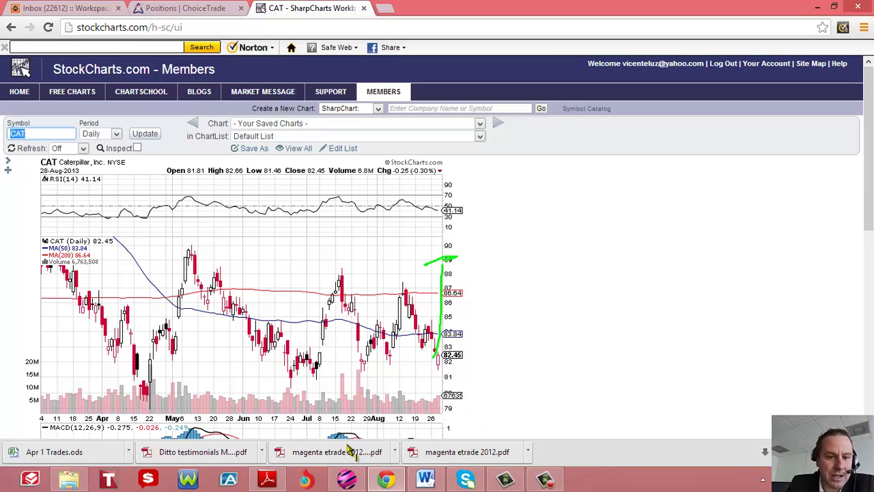
Step: Clear the old sketch, load JCP, and draw two converging trend lines on it
key(Escape)
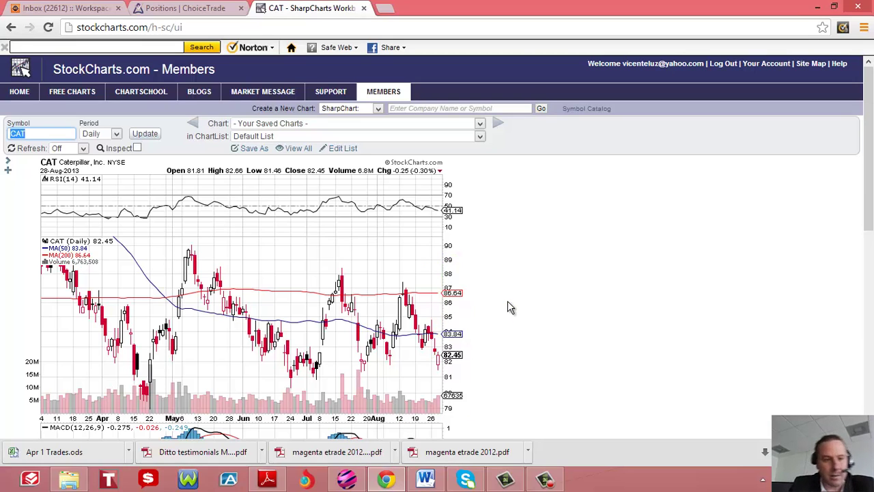
text(jcp)
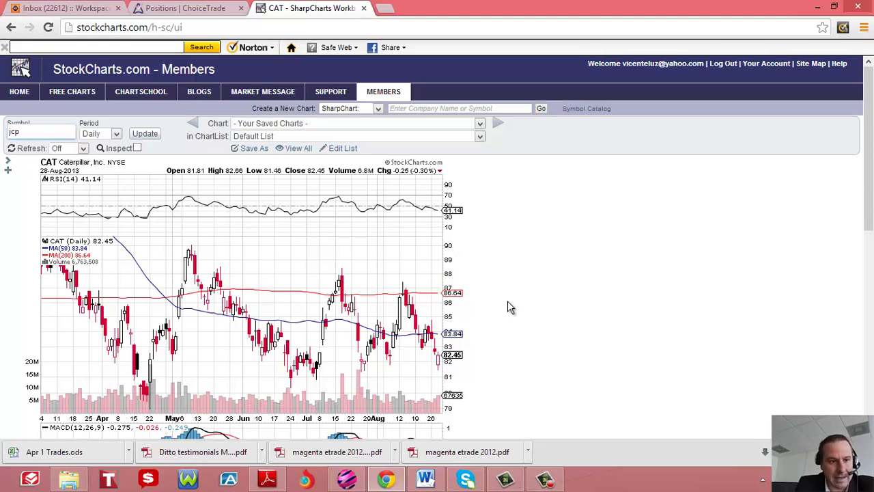
key(Return)
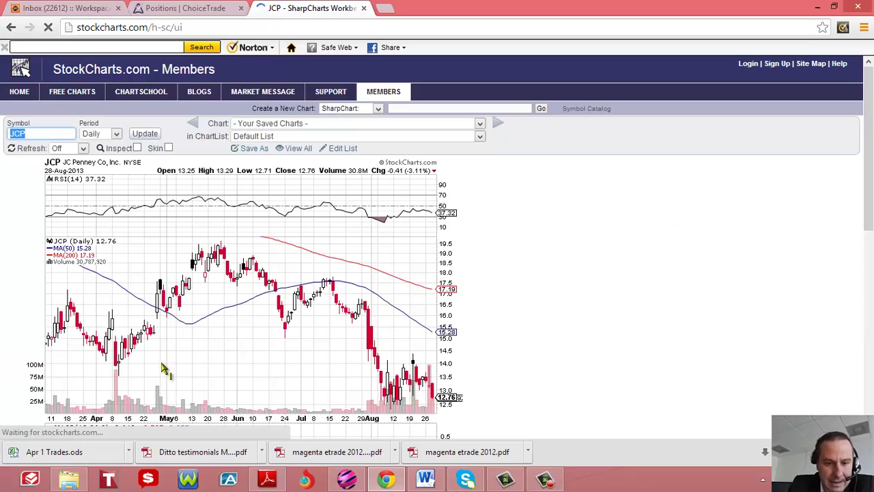
drag(161, 362, 389, 299)
drag(174, 231, 392, 294)
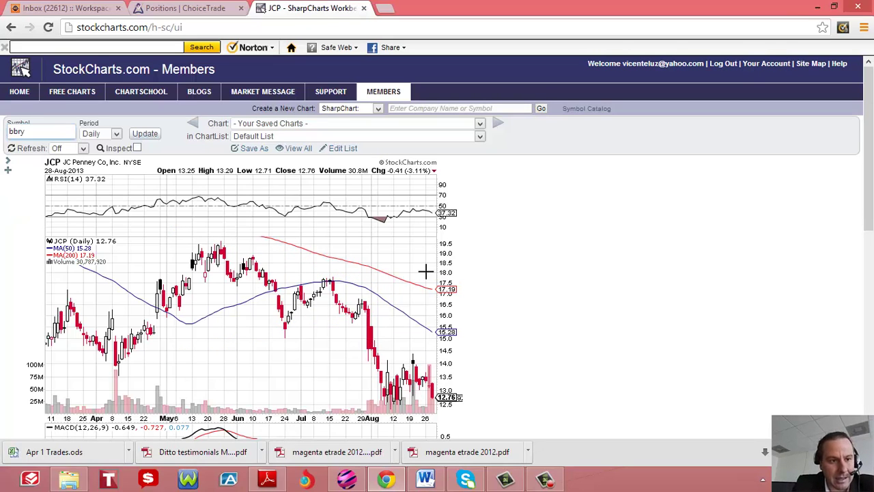
Step: Submit SPY, then reopen SharpCharts Workbench from Members and enter BBRY
text(SPY)
key(Return)
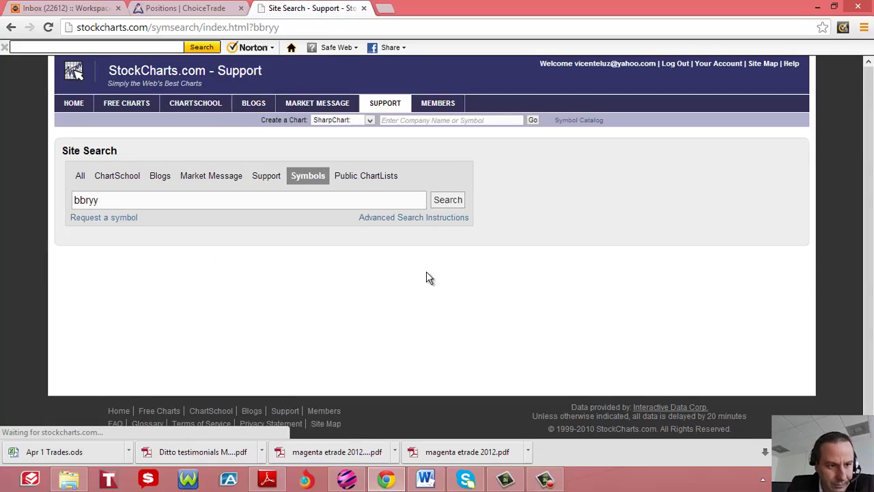
click(458, 107)
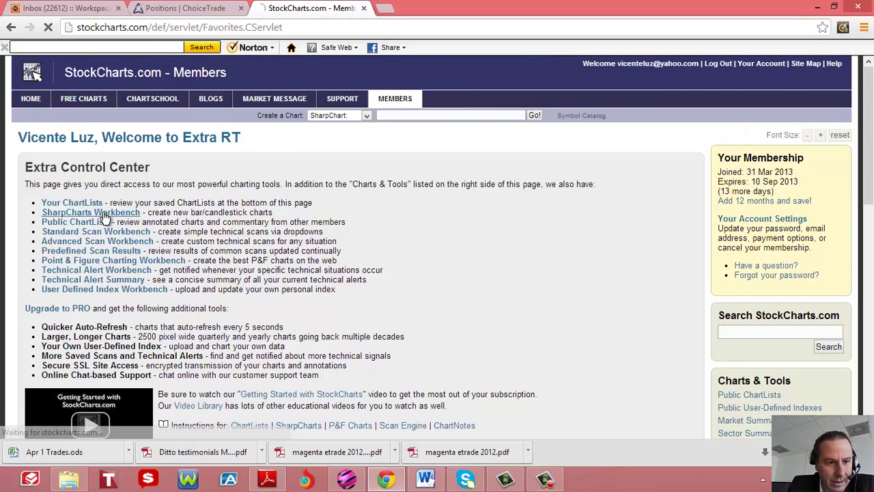
click(102, 212)
text(bbry)
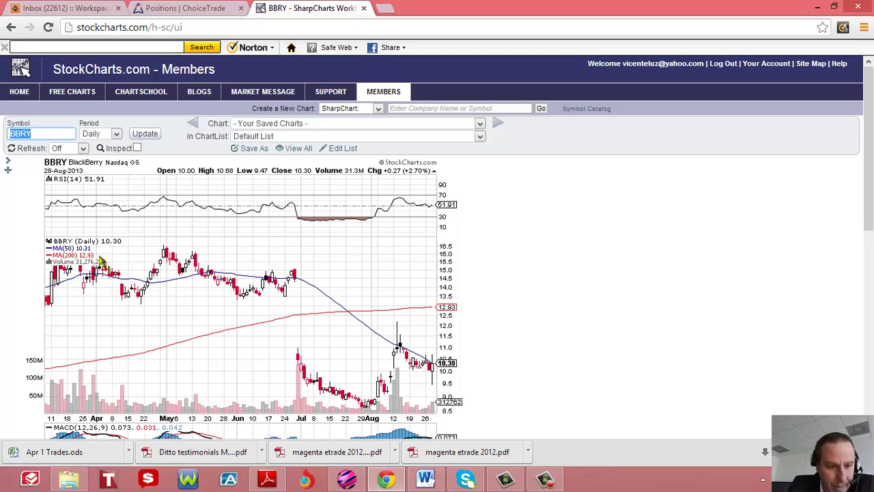
Step: Draw lower and upper pennant lines over BBRY prices, then clear them
drag(124, 313, 307, 282)
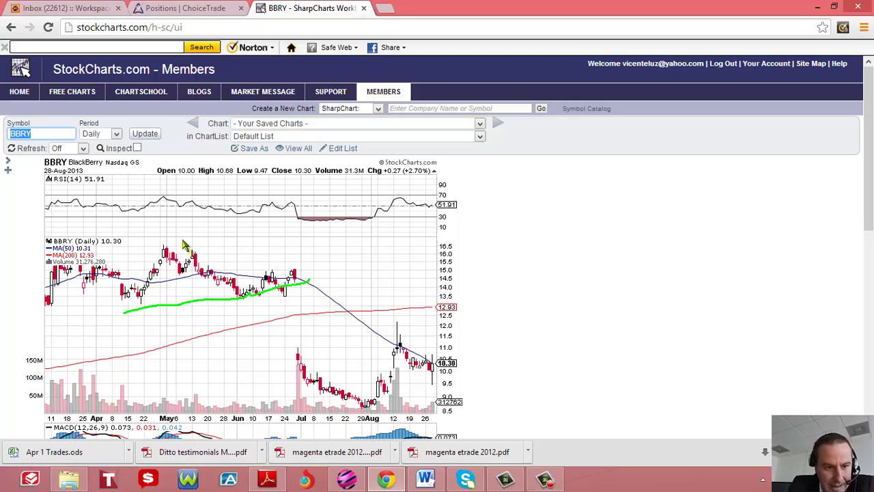
drag(123, 233, 299, 275)
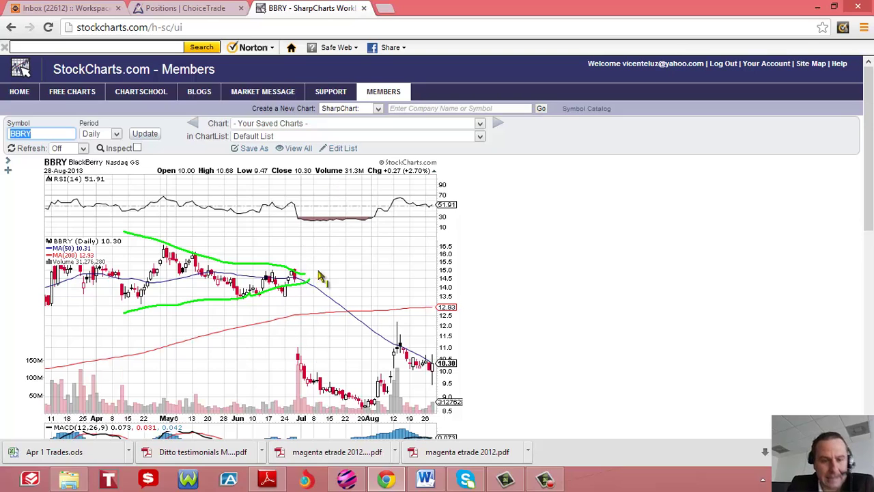
key(Escape)
Step: Load GMCR and sketch a flat resistance line, rising lower line and breakout mark
text(gmcr)
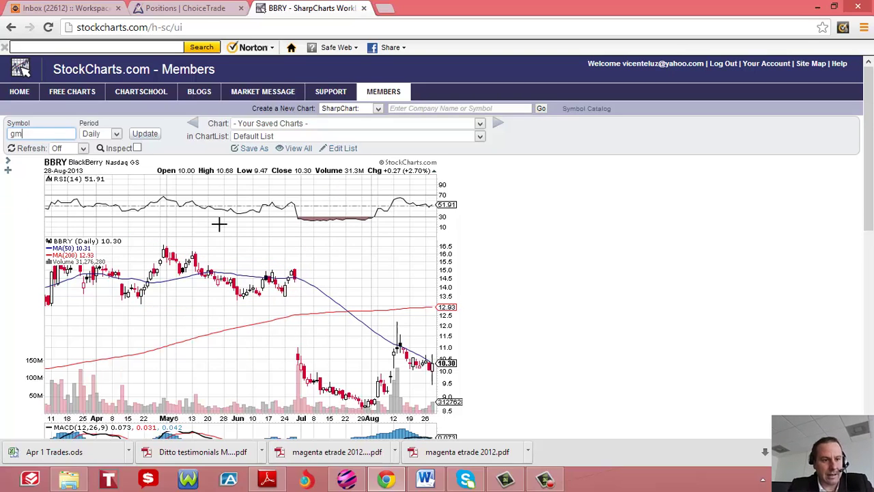
key(Return)
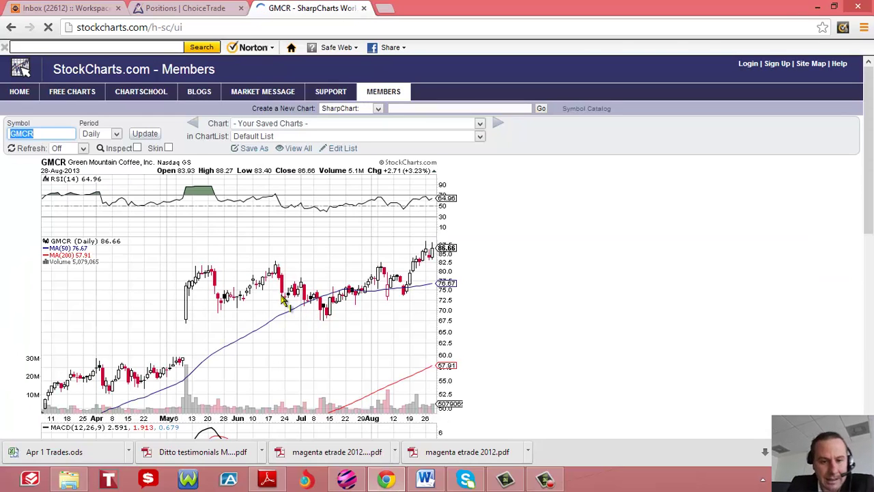
drag(183, 265, 436, 265)
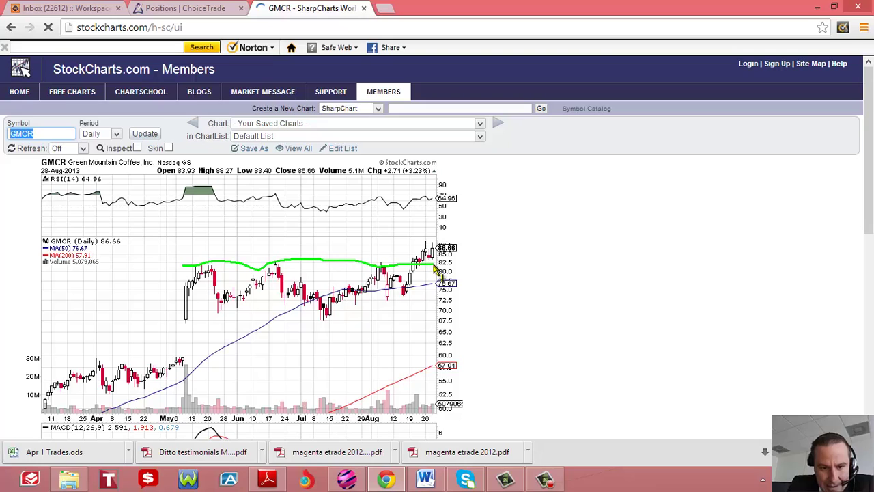
drag(296, 325, 431, 292)
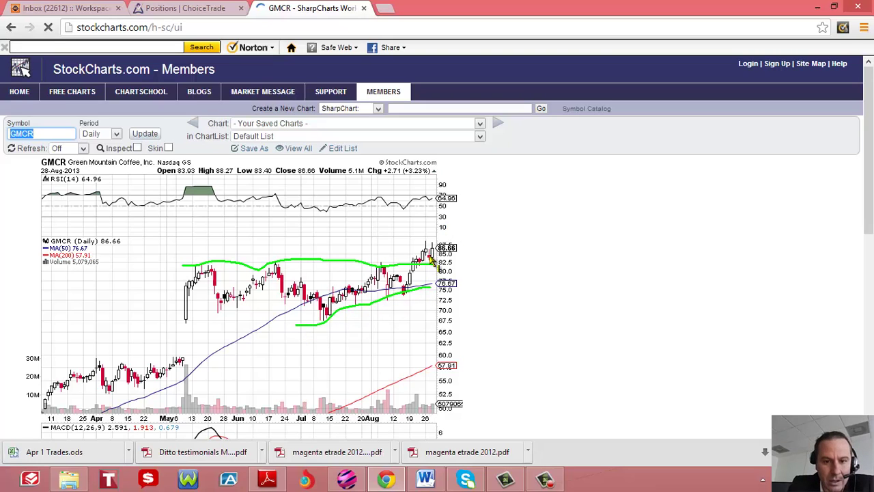
drag(434, 260, 417, 212)
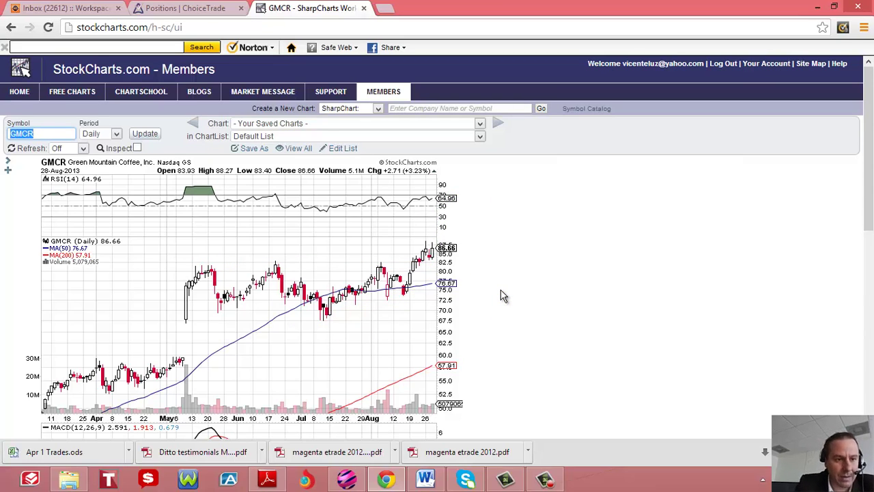
Step: Load the CAT chart and scroll down to its MACD panel
text(cat)
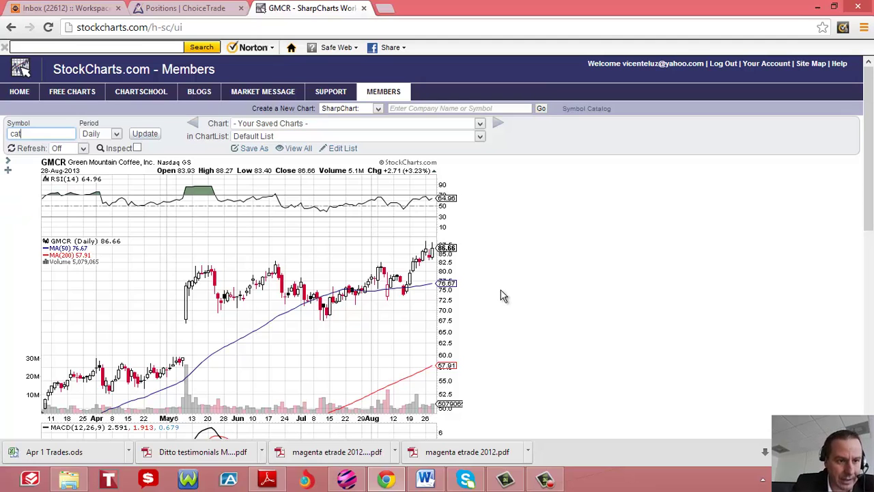
key(Return)
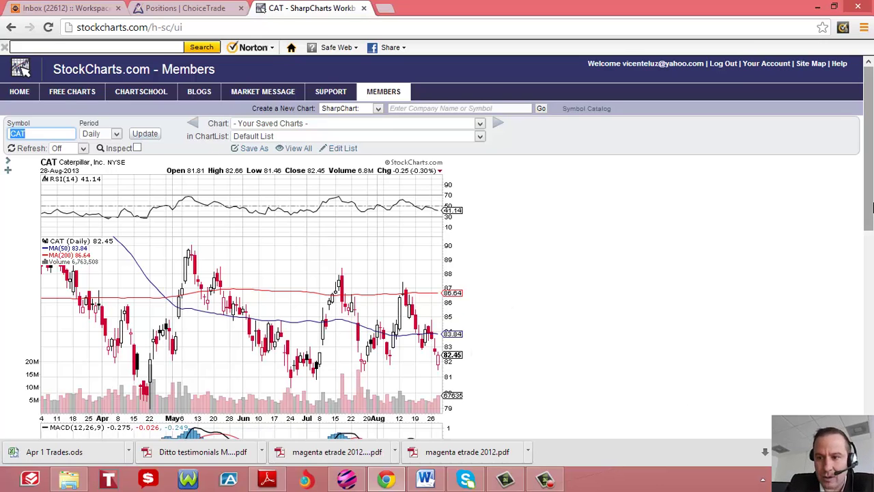
drag(873, 202, 872, 234)
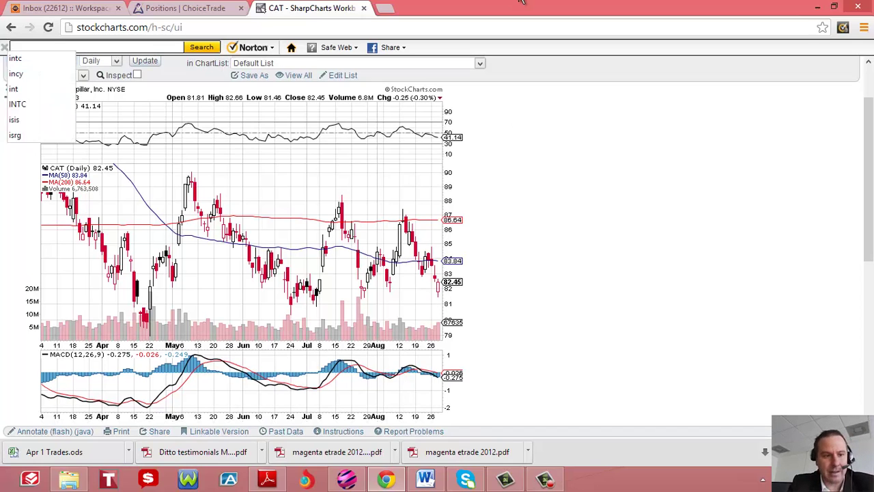
text(isur)
Step: Reopen SharpCharts Workbench from Members, load OSIR, and scroll down its chart
key(Return)
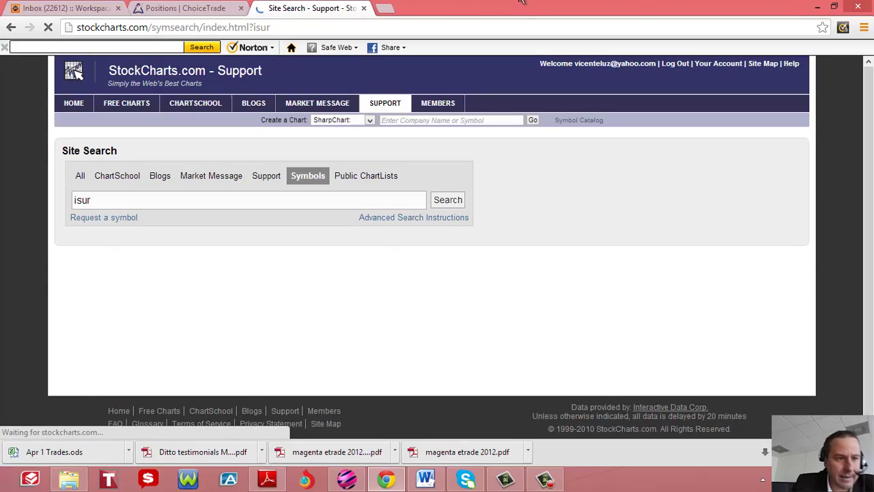
click(450, 101)
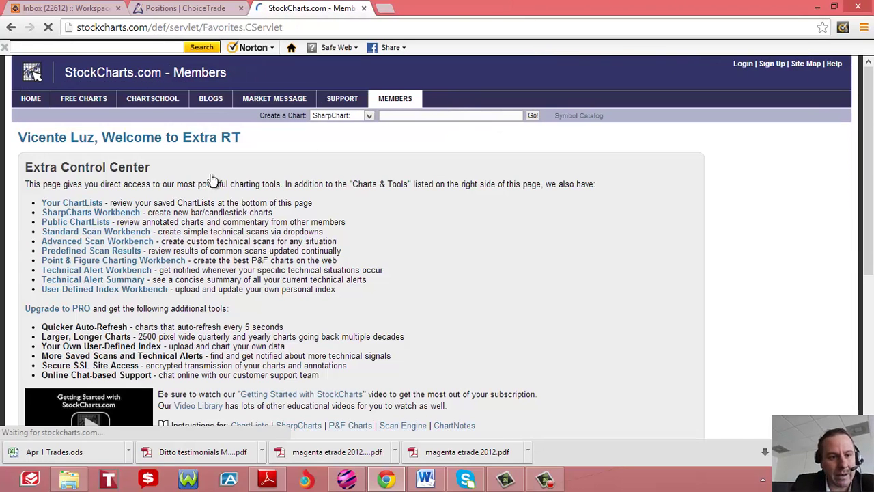
click(100, 213)
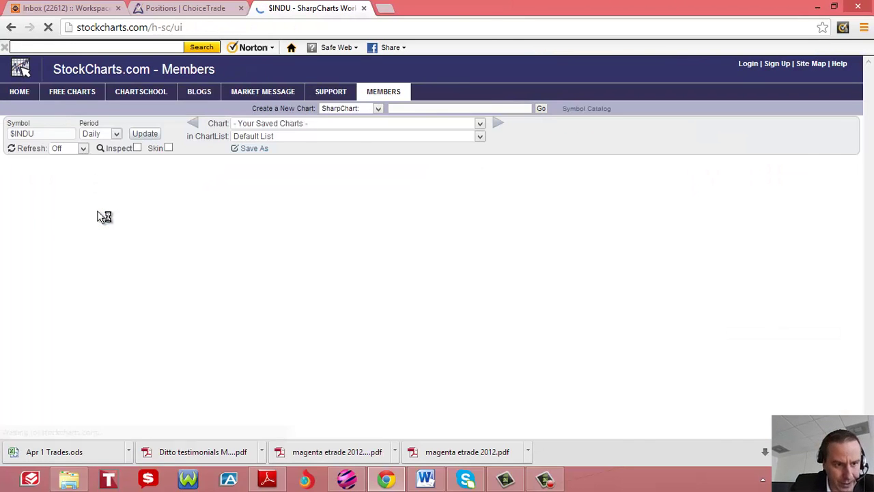
text(osir)
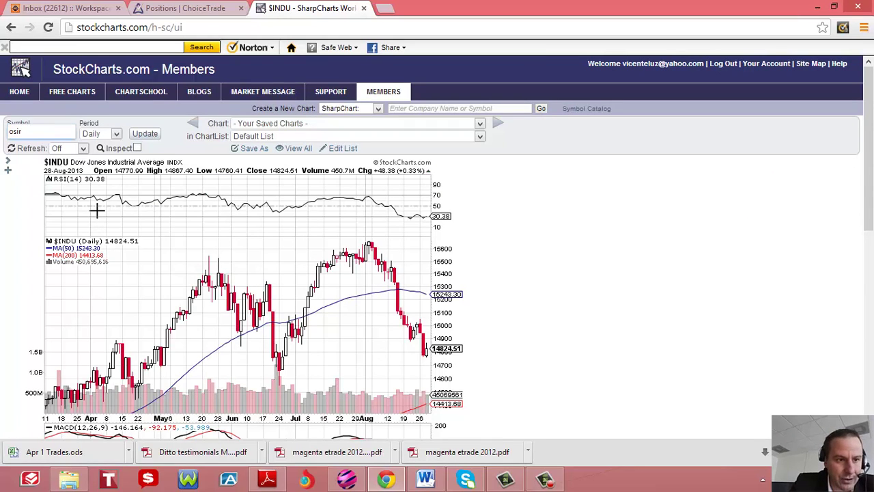
key(Return)
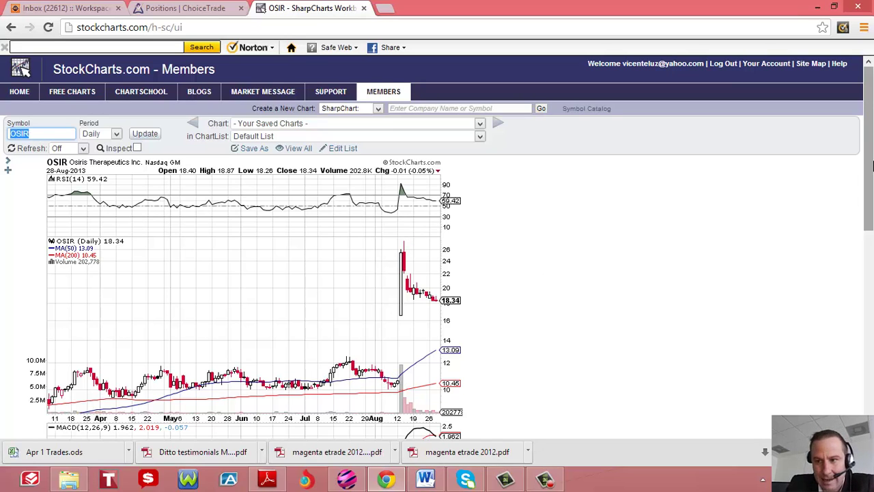
scroll(536, 276, down, 2)
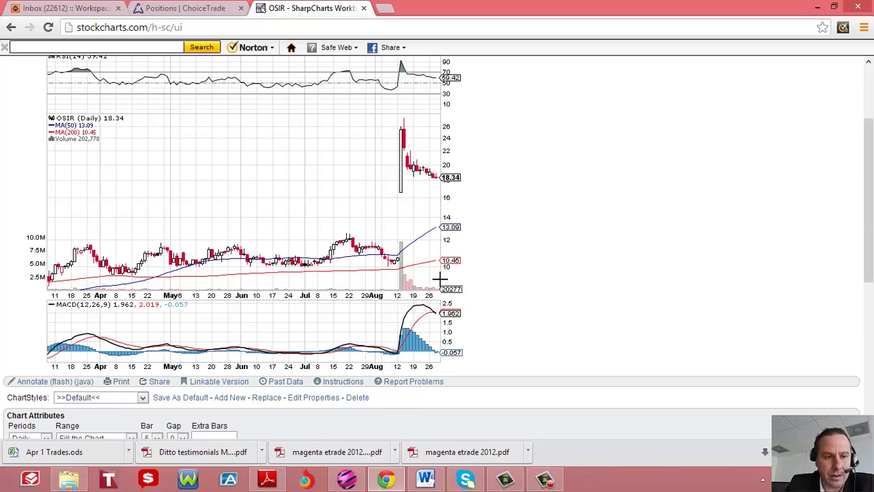
Step: Check ChoiceTrade, return to the chart, scroll up and reload CAT in place of OSIR
click(170, 6)
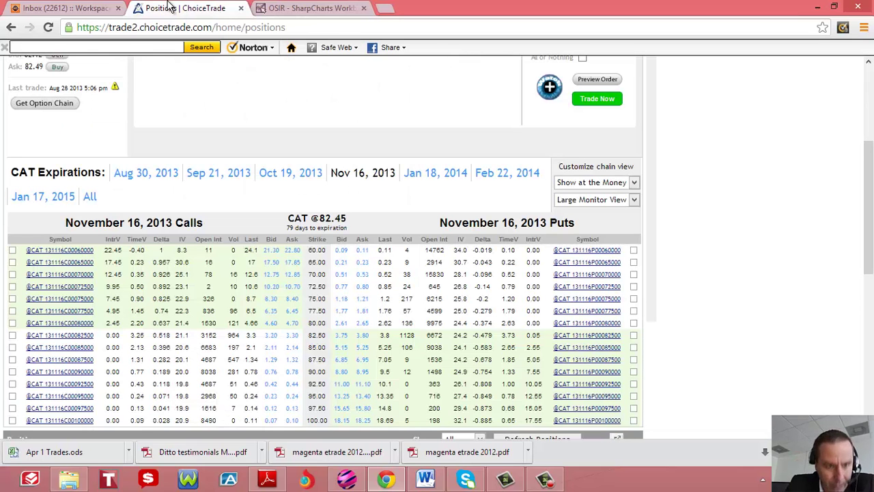
click(285, 8)
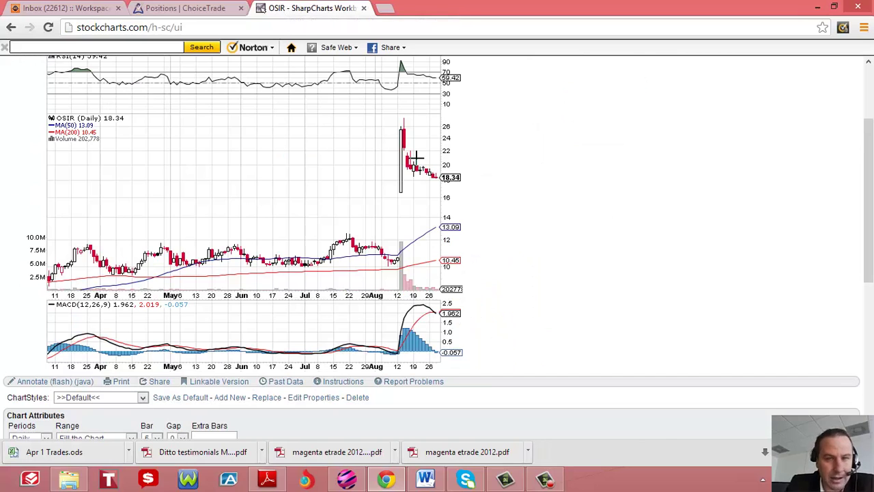
drag(864, 125, 864, 65)
text(cat)
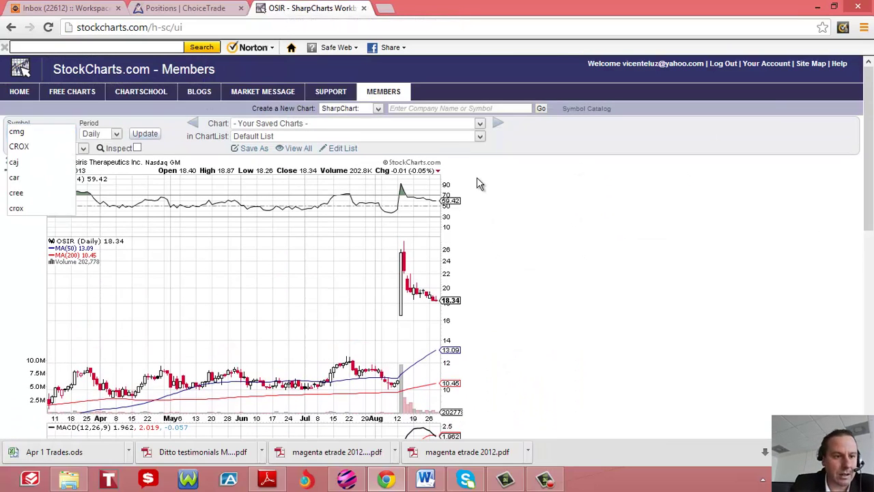
key(Return)
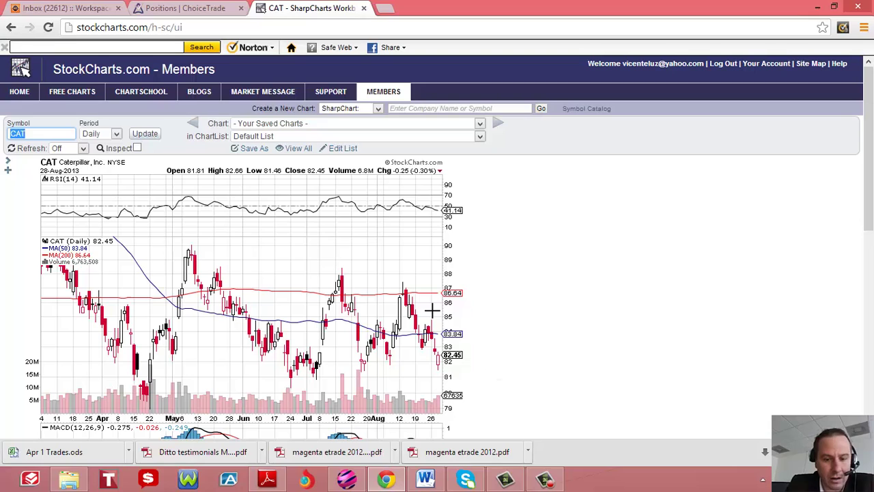
click(545, 478)
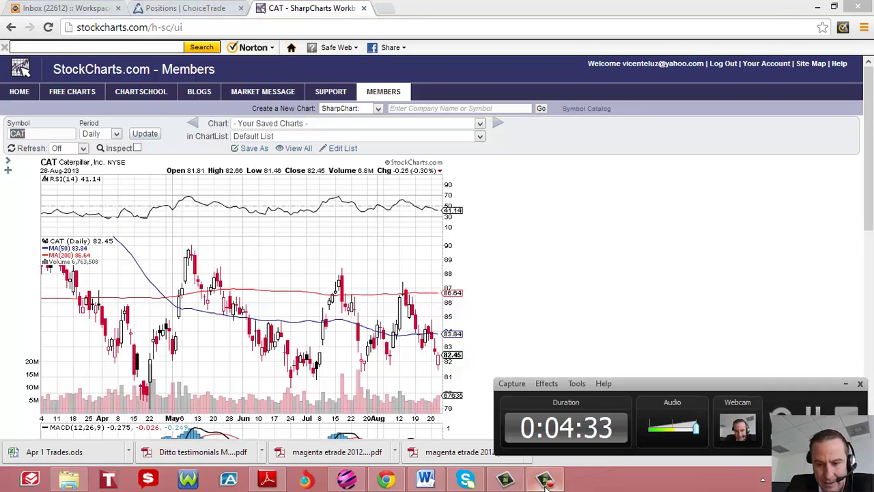